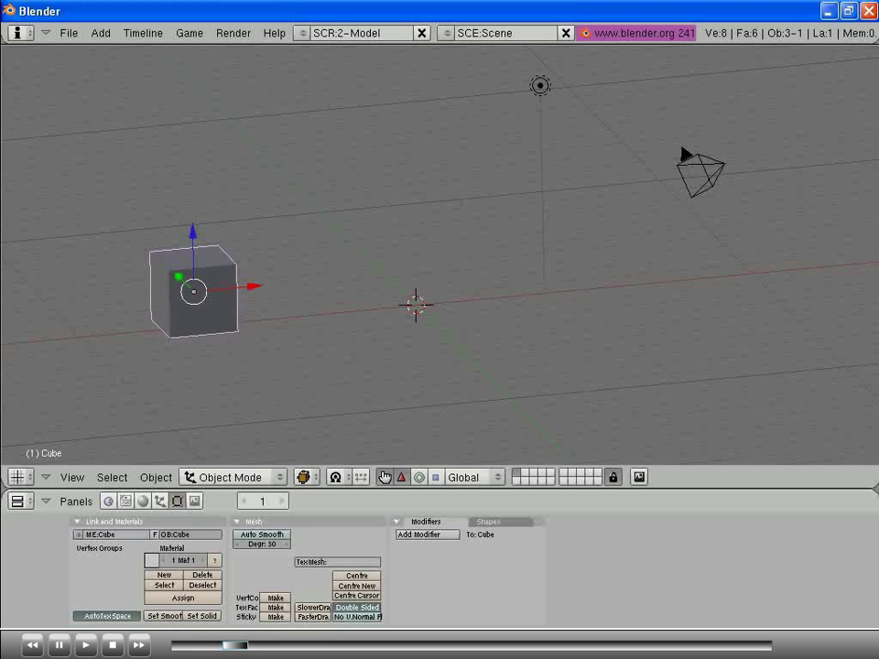
- Switch the 3D view's draw type to Wireframe, check the render buttons, then return to Editing
{"action": "left_click", "coordinate": [303, 477]}
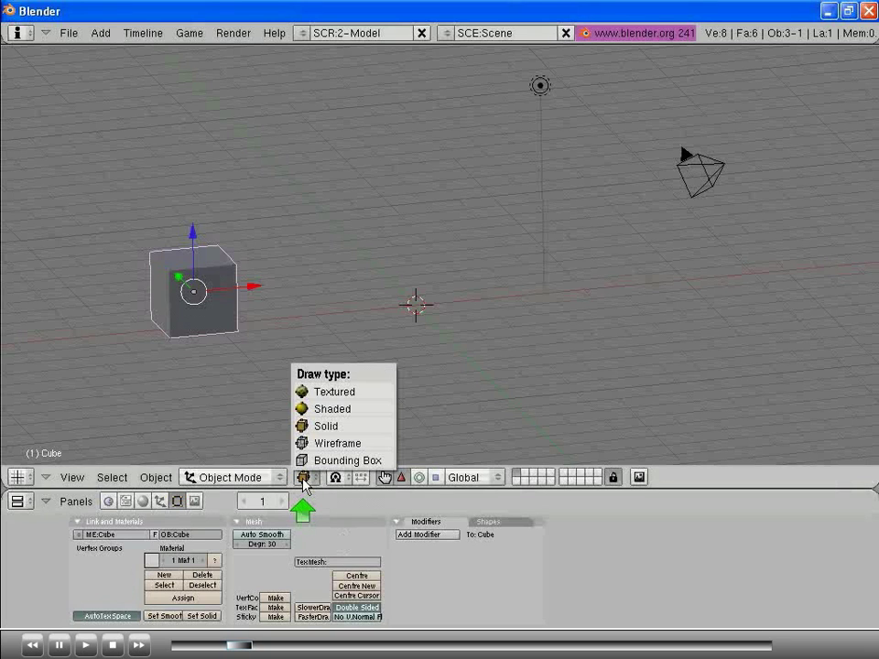
{"action": "left_click", "coordinate": [382, 443]}
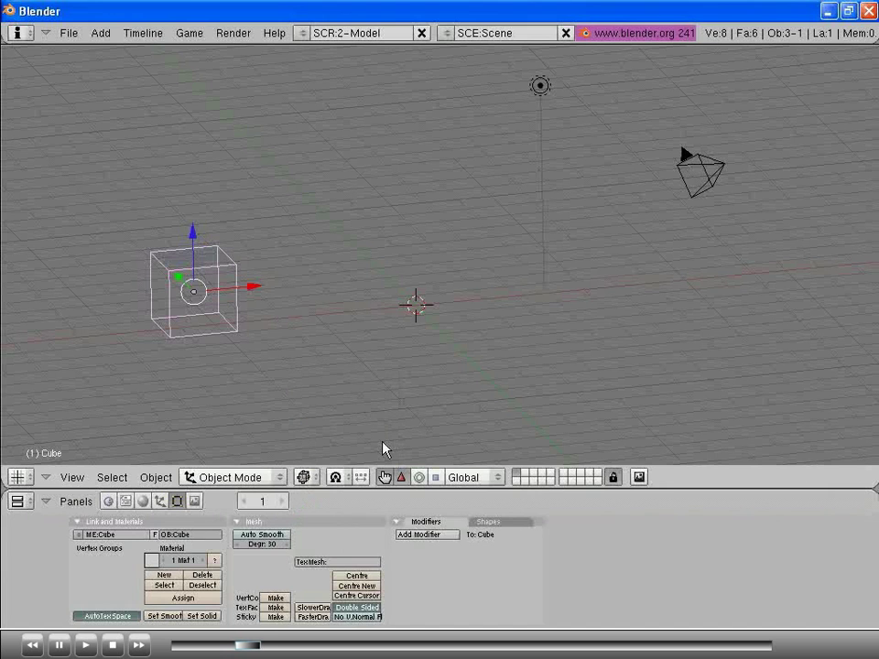
{"action": "key", "text": "F10"}
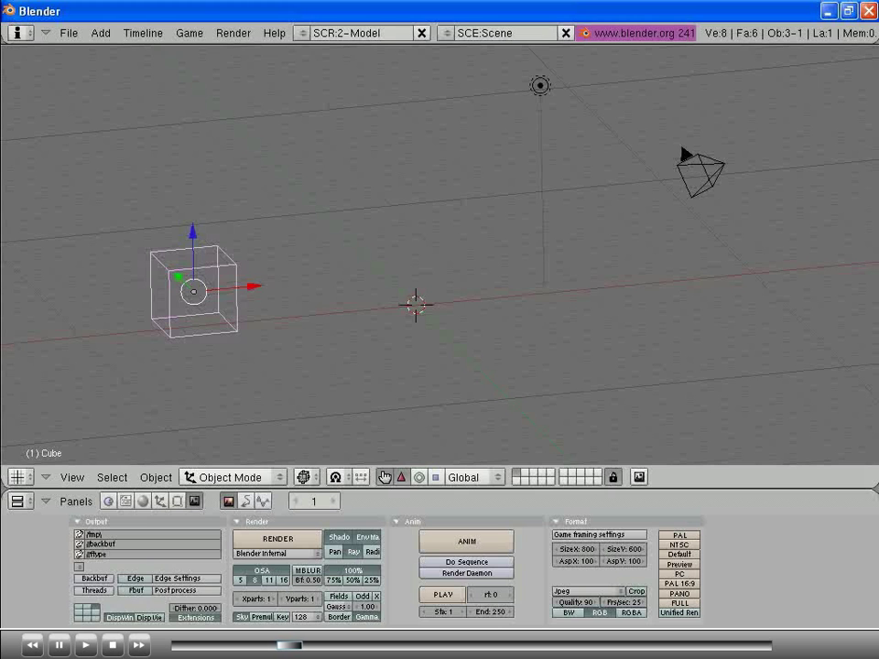
{"action": "key", "text": "F9"}
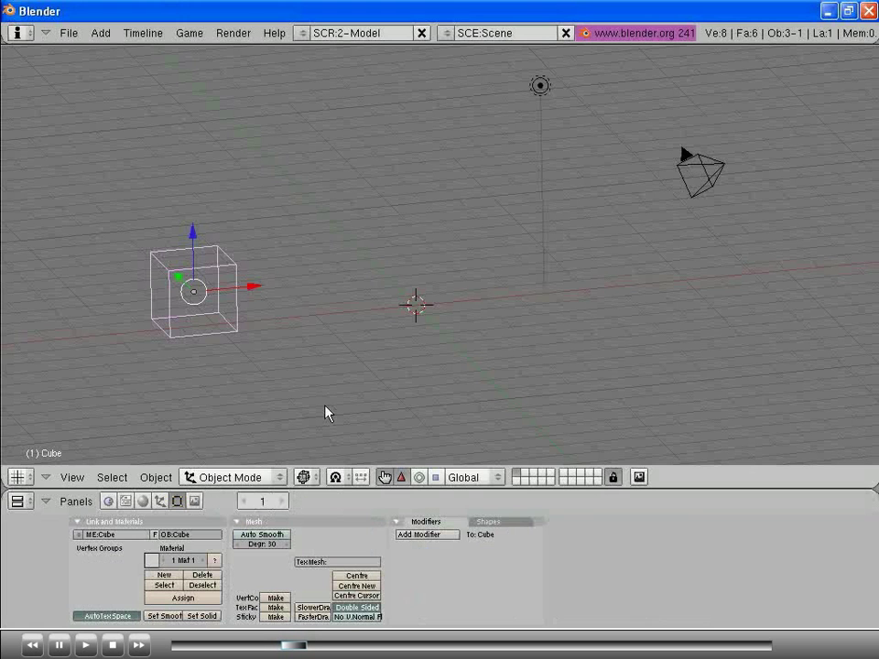
- Put the cube into Edit Mode from the Mode menu, toggling it with Tab
{"action": "left_click", "coordinate": [281, 477]}
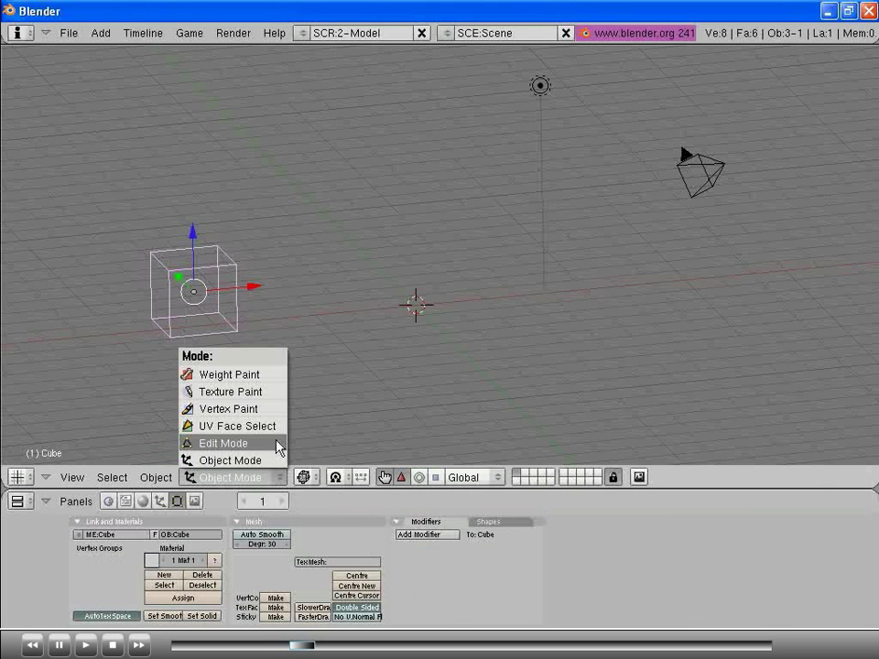
{"action": "left_click", "coordinate": [277, 445]}
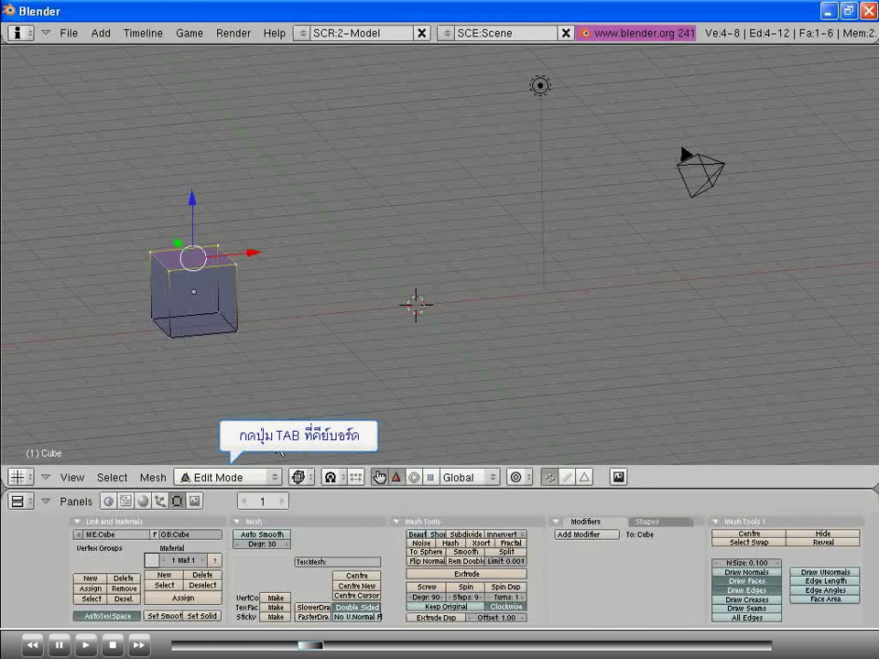
{"action": "key", "text": "Tab"}
{"action": "key", "text": "Tab"}
{"action": "key", "text": "Tab"}
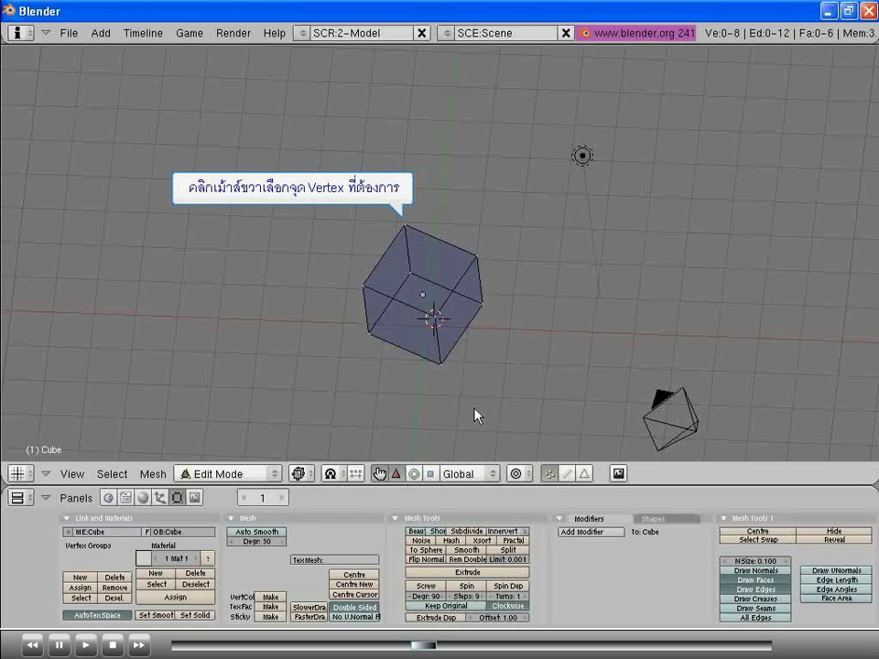
- Select a top corner vertex and pull it upward into a spike with the manipulator arrow
{"action": "right_click", "coordinate": [481, 305]}
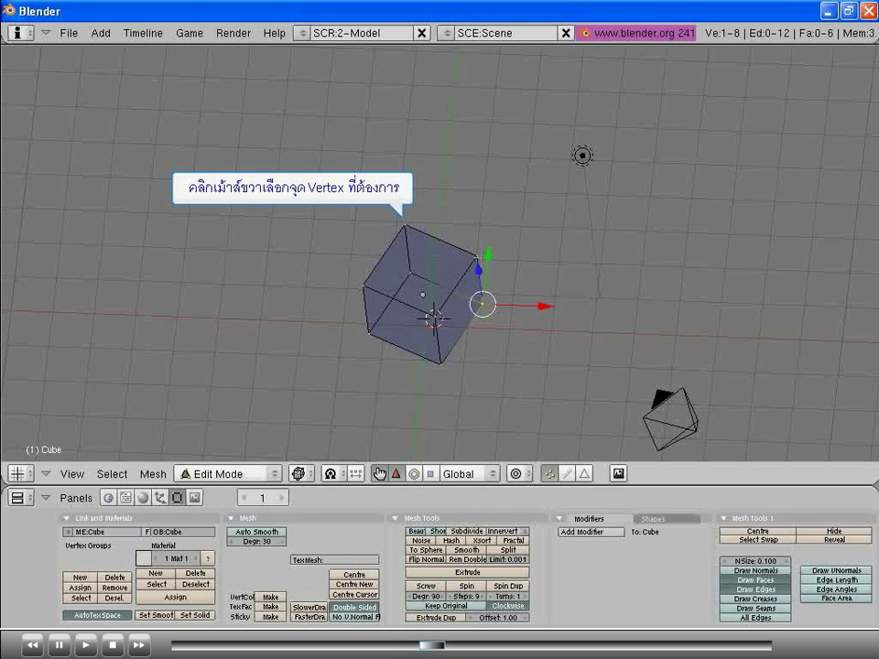
{"action": "right_click", "coordinate": [475, 256]}
{"action": "right_click", "coordinate": [411, 273]}
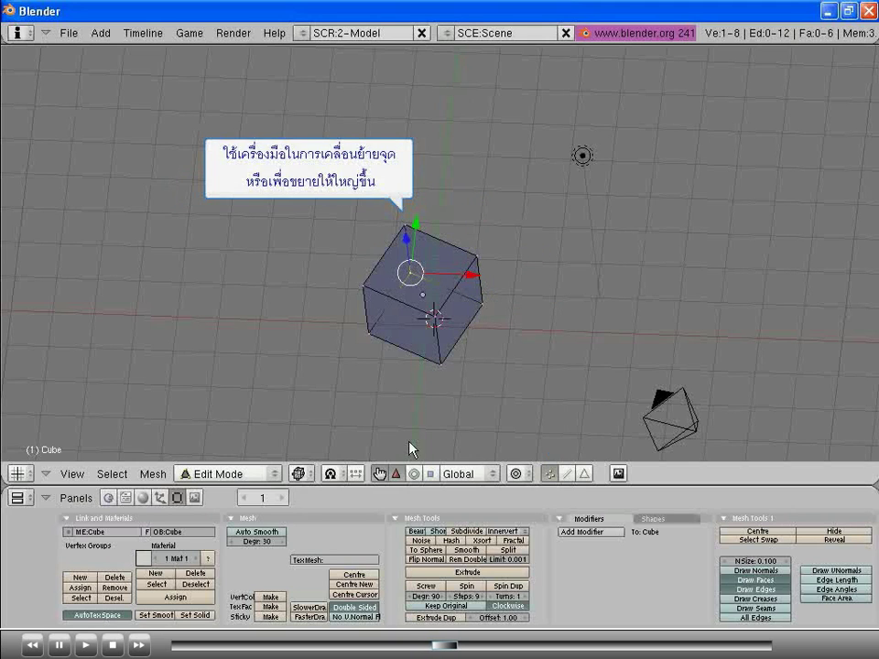
{"action": "key", "text": "g"}
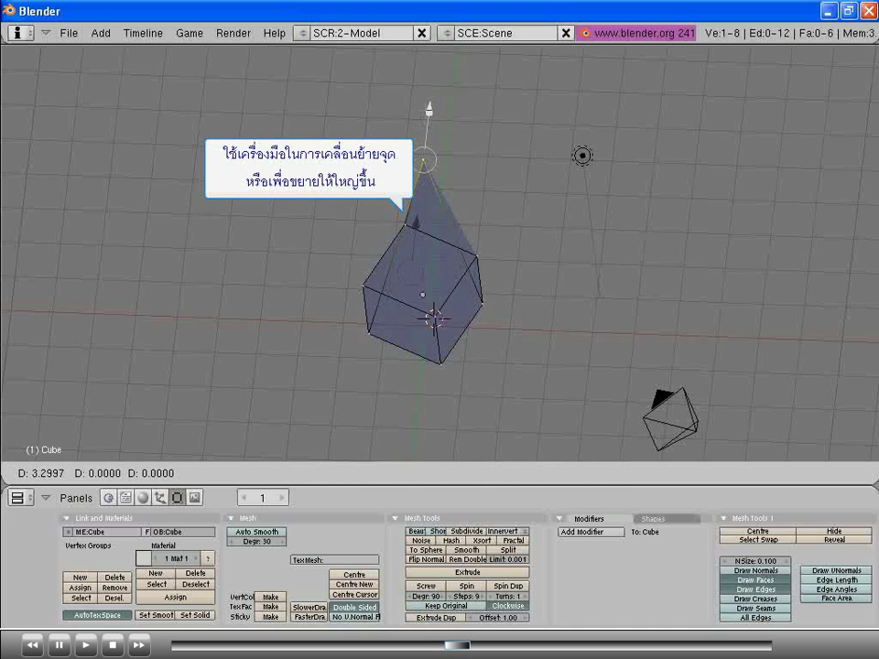
{"action": "left_click", "coordinate": [467, 212]}
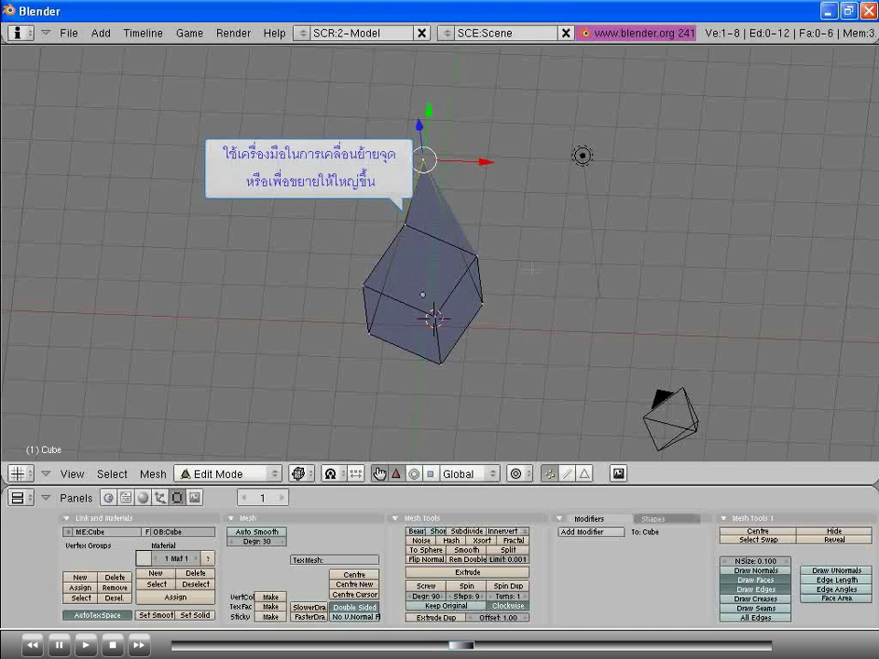
{"action": "key", "text": "ctrl+z"}
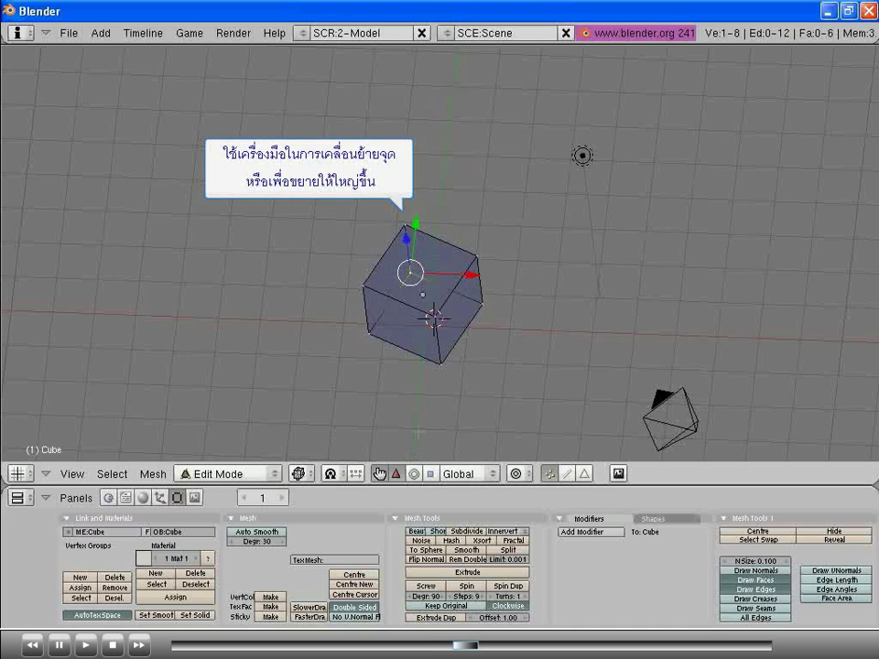
{"action": "left_click_drag", "start_coordinate": [416, 222], "coordinate": [429, 110]}
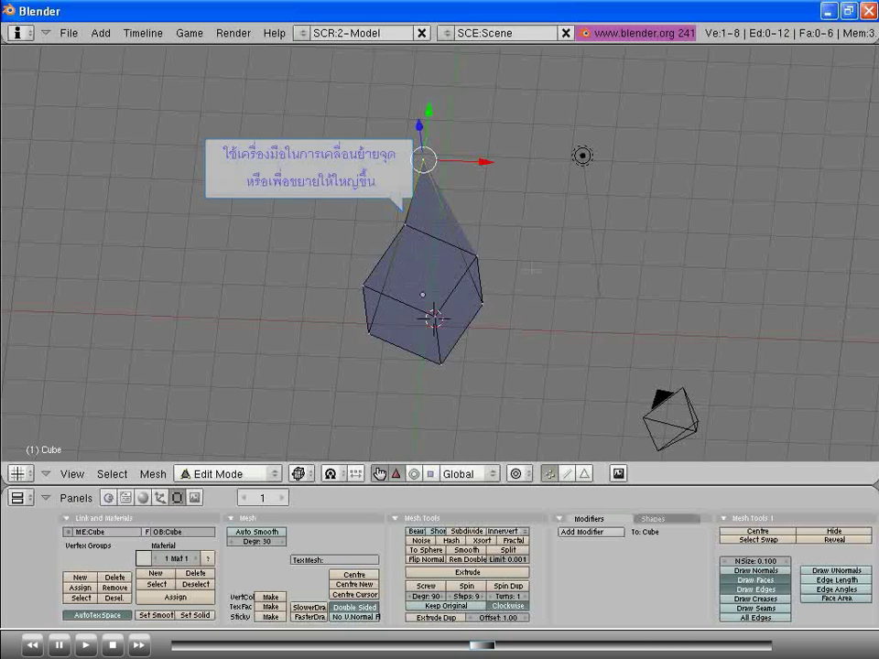
- Select the remaining top vertices and drag them upward into a tall rectangular block
{"action": "key", "text": "a"}
{"action": "right_click", "coordinate": [404, 226]}
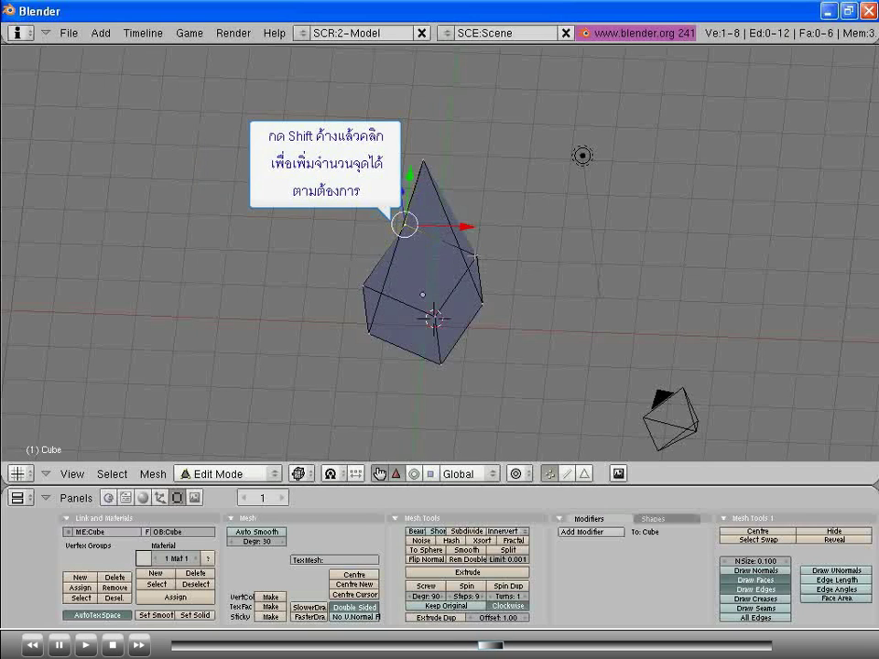
{"action": "right_click", "coordinate": [475, 257], "text": "shift"}
{"action": "right_click", "coordinate": [482, 303], "text": "shift"}
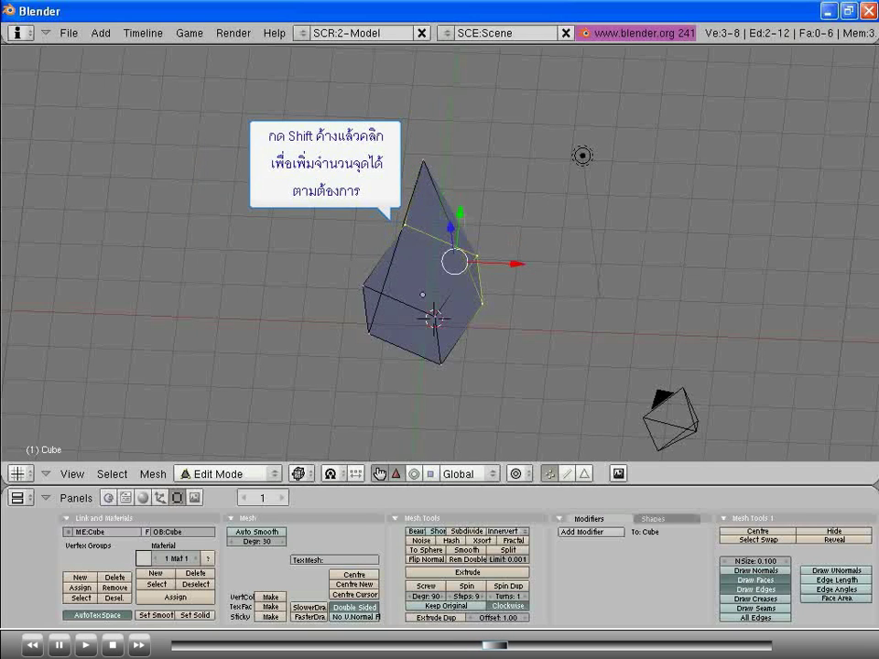
{"action": "mouse_move", "coordinate": [450, 227]}
{"action": "left_mouse_down"}
{"action": "mouse_move", "coordinate": [476, 78]}
{"action": "mouse_move", "coordinate": [474, 94]}
{"action": "left_mouse_up"}
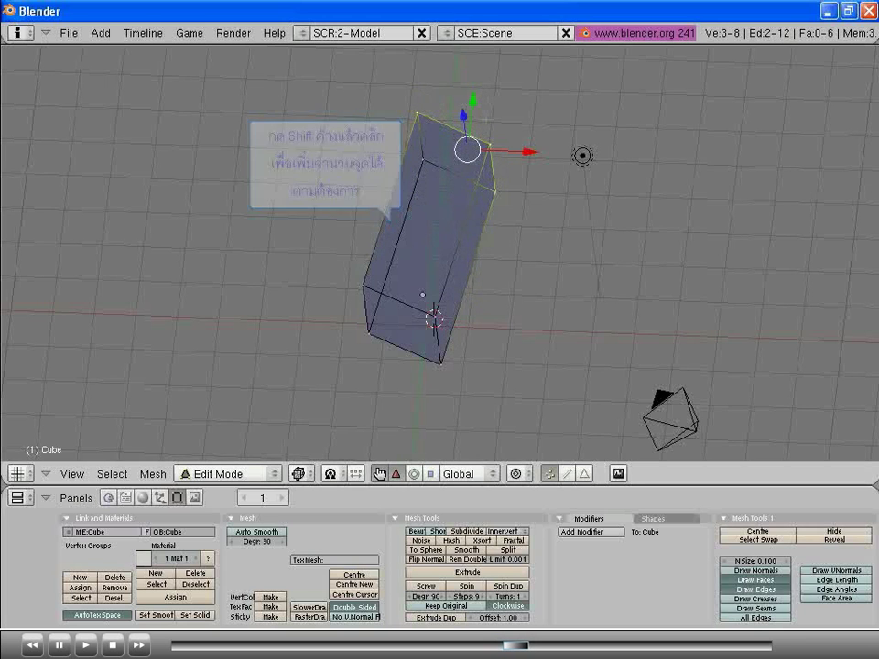
{"action": "key", "text": "F10"}
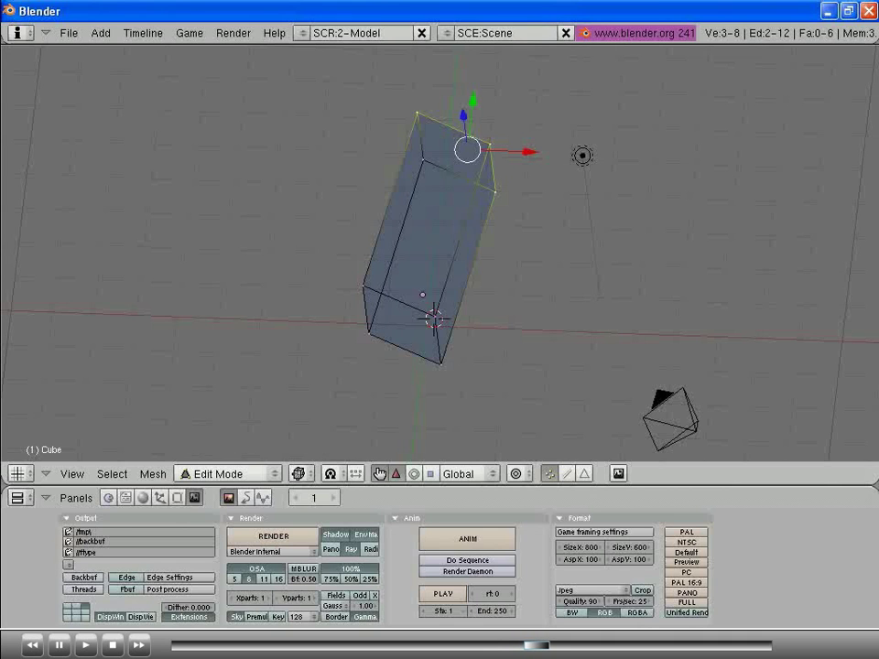
{"action": "key", "text": "F9"}
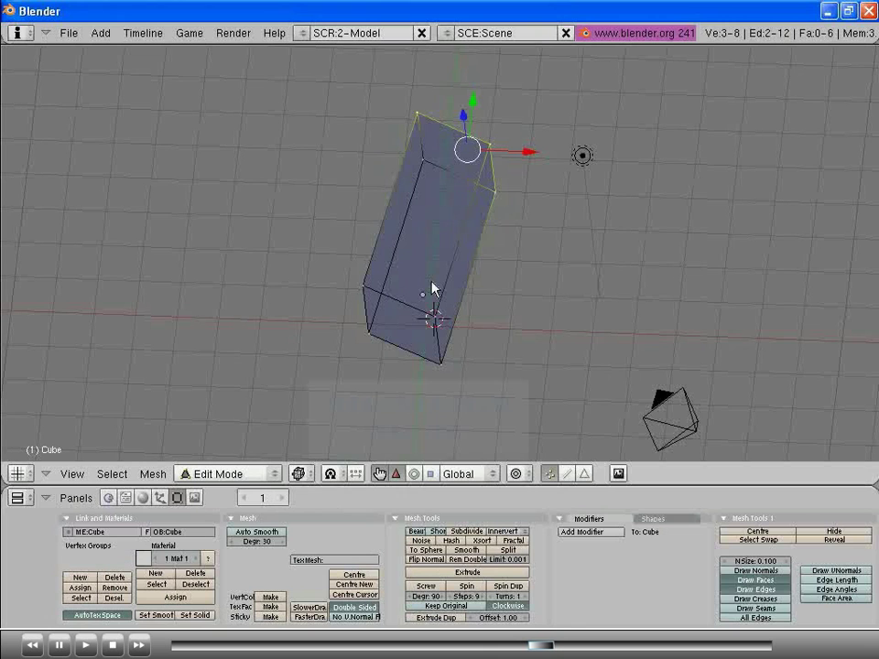
- Box-select the right face's vertices and drag them outward along the red X arrow
{"action": "key", "text": "b"}
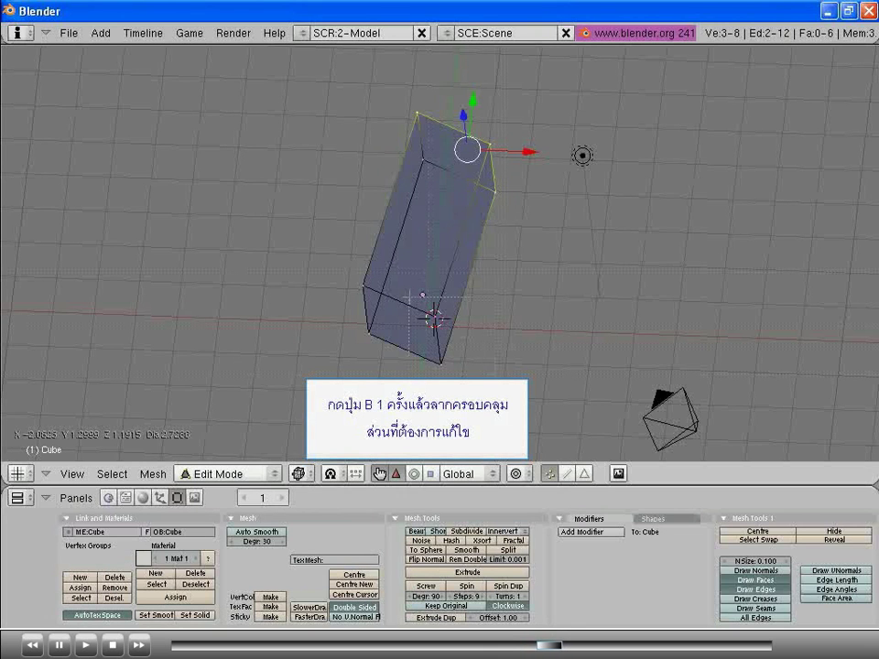
{"action": "left_click_drag", "start_coordinate": [409, 296], "coordinate": [454, 371]}
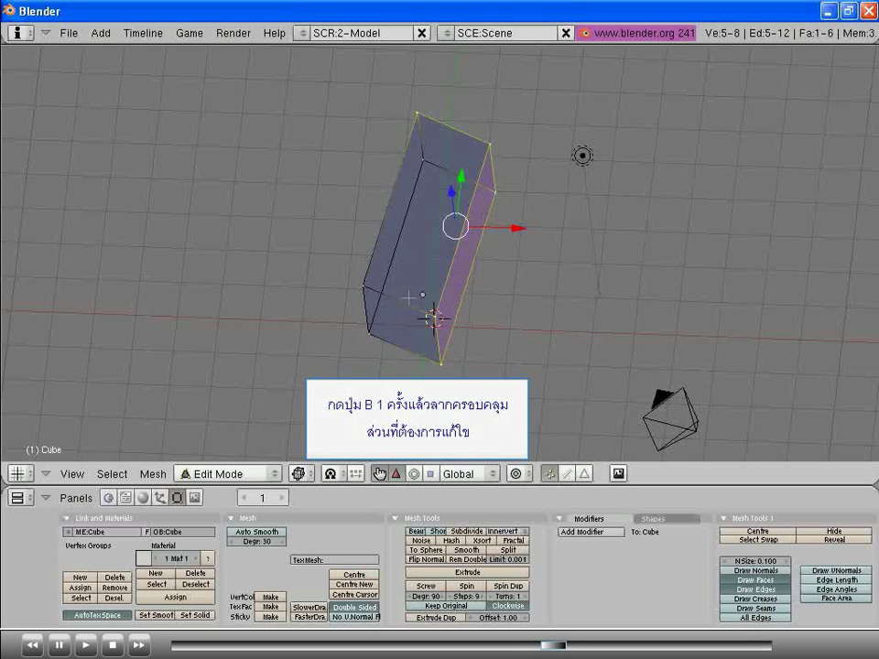
{"action": "mouse_move", "coordinate": [512, 228]}
{"action": "left_mouse_down"}
{"action": "mouse_move", "coordinate": [689, 234]}
{"action": "mouse_move", "coordinate": [665, 233]}
{"action": "left_mouse_up"}
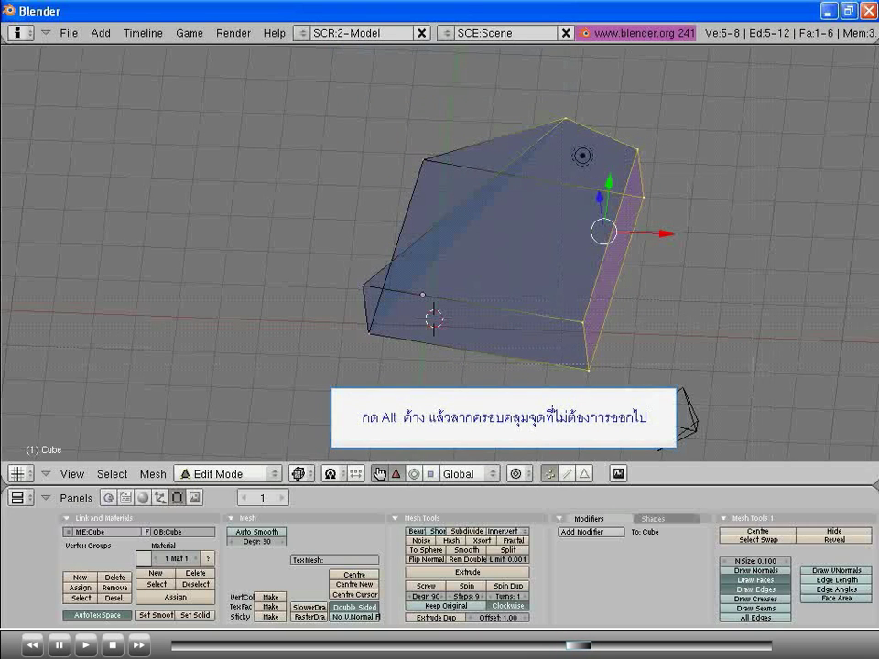
- Deselect all but the top vertex, then slide it left to square off the block's top
{"action": "left_click_drag", "start_coordinate": [660, 348], "coordinate": [517, 147], "text": "alt"}
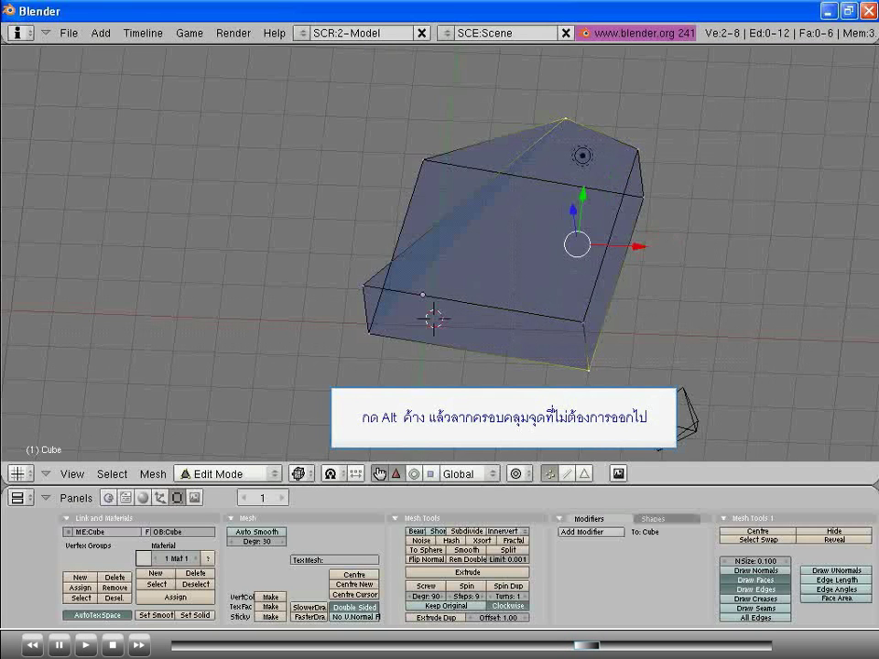
{"action": "middle_click_drag", "start_coordinate": [542, 171], "coordinate": [539, 333]}
{"action": "middle_click_drag", "start_coordinate": [463, 335], "coordinate": [628, 343]}
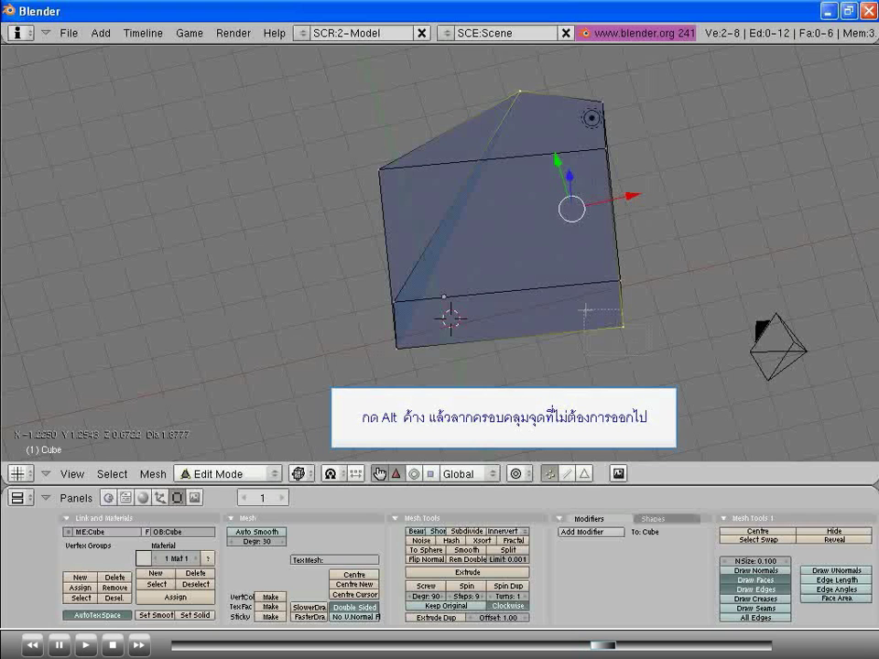
{"action": "left_click_drag", "start_coordinate": [583, 309], "coordinate": [587, 314], "text": "alt"}
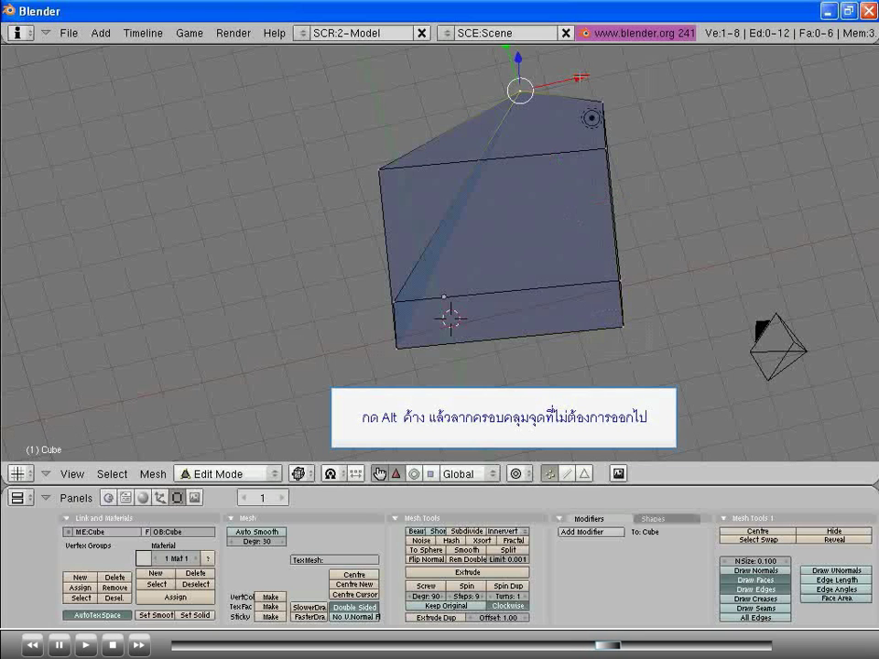
{"action": "key", "text": "g"}
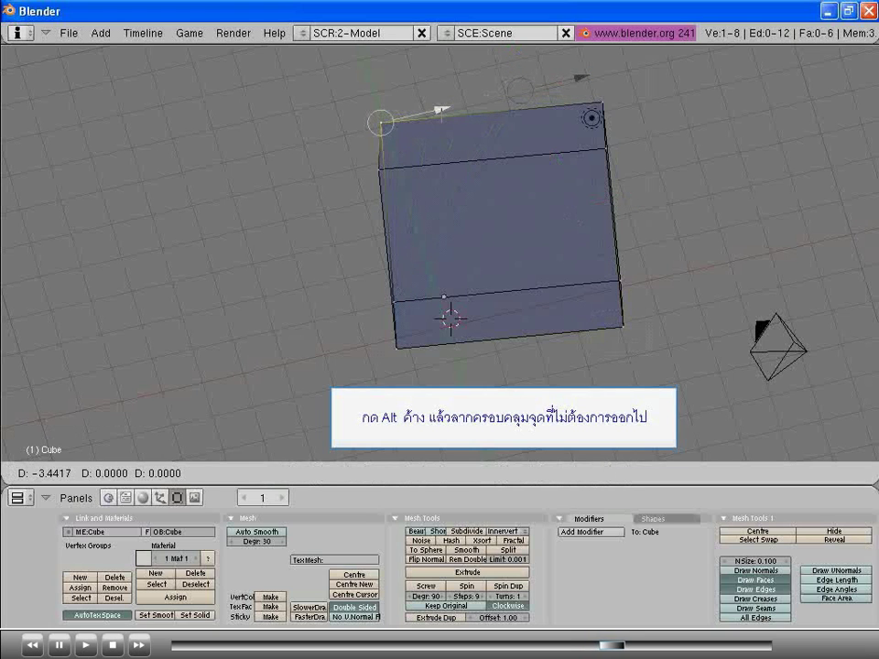
{"action": "left_click", "coordinate": [505, 190]}
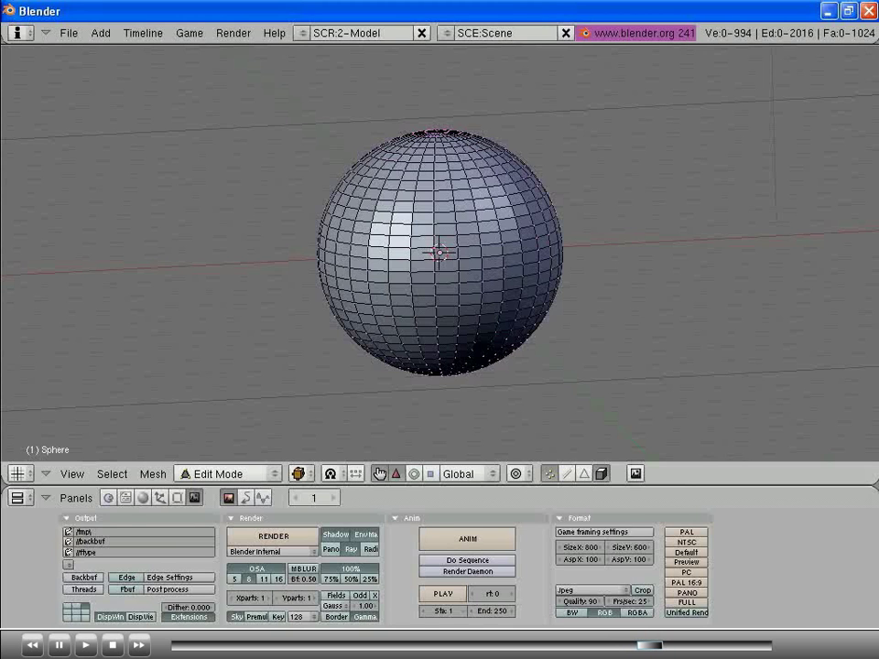
- Show the Editing buttons and switch the sphere to Face select mode
{"action": "key", "text": "F9"}
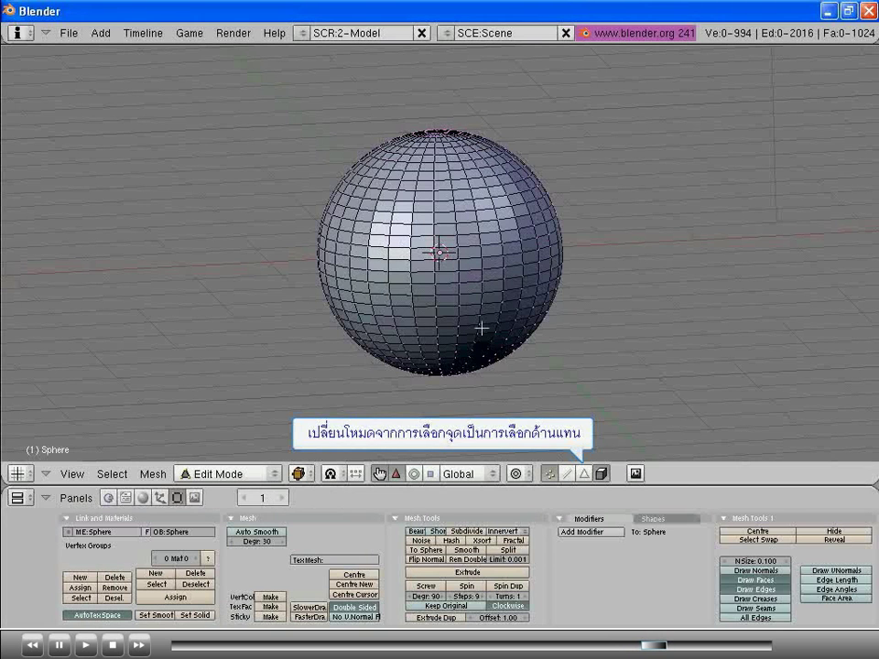
{"action": "left_click", "coordinate": [583, 473]}
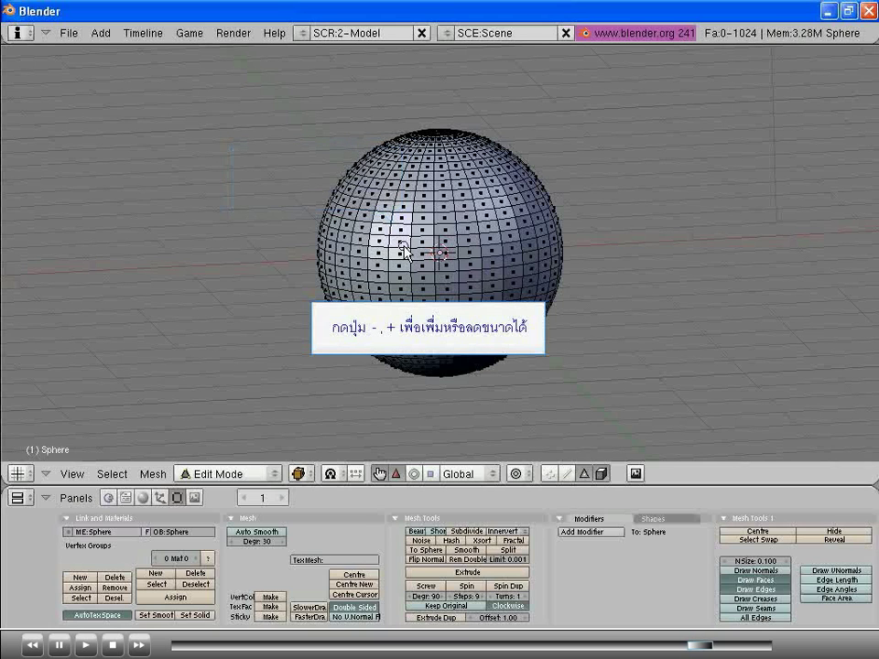
- Resize the circle-select brush and select a small cross-shaped patch of faces on the sphere's front
{"action": "key", "text": "KP_Add"}
{"action": "key", "text": "KP_Add"}
{"action": "key", "text": "KP_Add"}
{"action": "key", "text": "KP_Add"}
{"action": "key", "text": "KP_Add"}
{"action": "key", "text": "KP_Subtract"}
{"action": "key", "text": "KP_Subtract"}
{"action": "key", "text": "KP_Subtract"}
{"action": "key", "text": "KP_Subtract"}
{"action": "key", "text": "KP_Subtract"}
{"action": "key", "text": "KP_Subtract"}
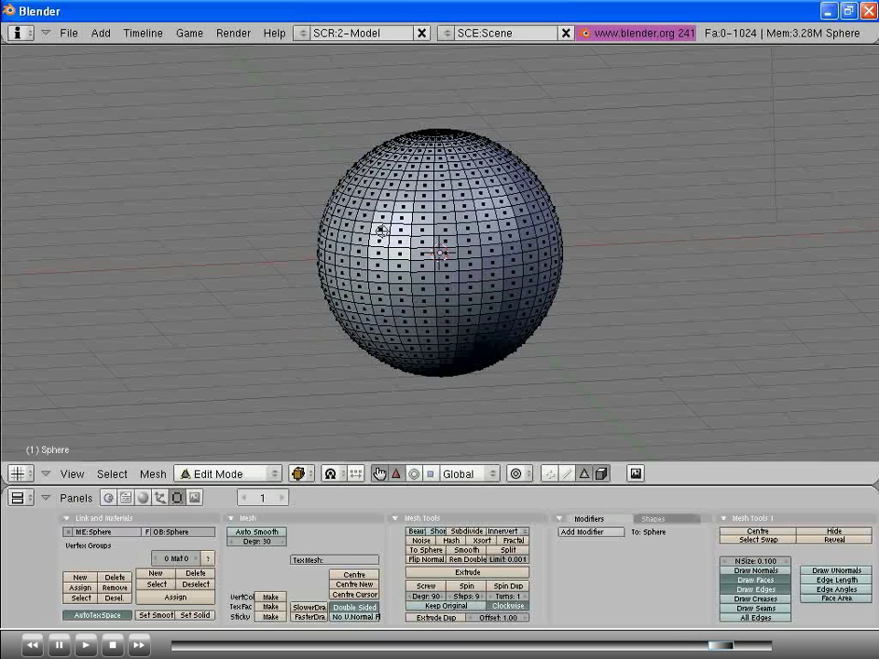
{"action": "left_click", "coordinate": [379, 236]}
{"action": "mouse_move", "coordinate": [400, 230]}
{"action": "left_mouse_down"}
{"action": "mouse_move", "coordinate": [420, 240]}
{"action": "mouse_move", "coordinate": [400, 267]}
{"action": "left_mouse_up"}
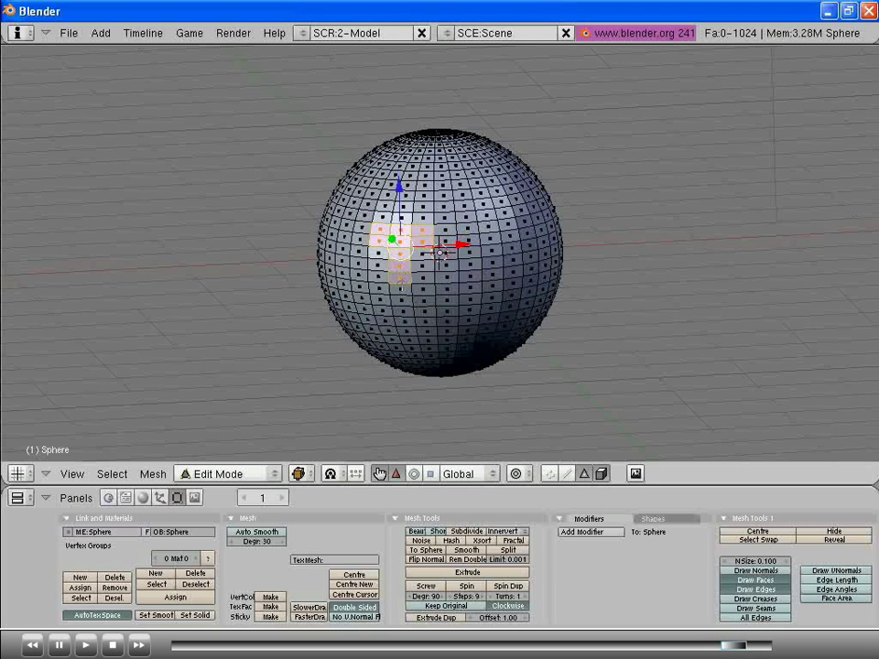
- Extrude the ten selected faces about 1.27 units out from the sphere's side
{"action": "mouse_move", "coordinate": [400, 286]}
{"action": "middle_mouse_down"}
{"action": "mouse_move", "coordinate": [414, 306]}
{"action": "mouse_move", "coordinate": [436, 312]}
{"action": "middle_mouse_up"}
{"action": "key", "text": "e"}
{"action": "key", "text": "Return"}
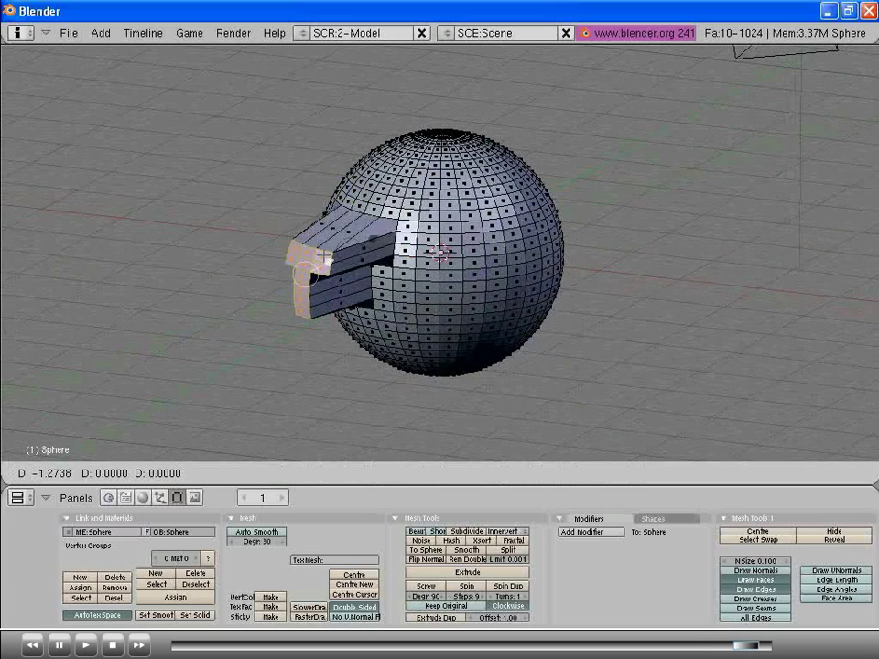